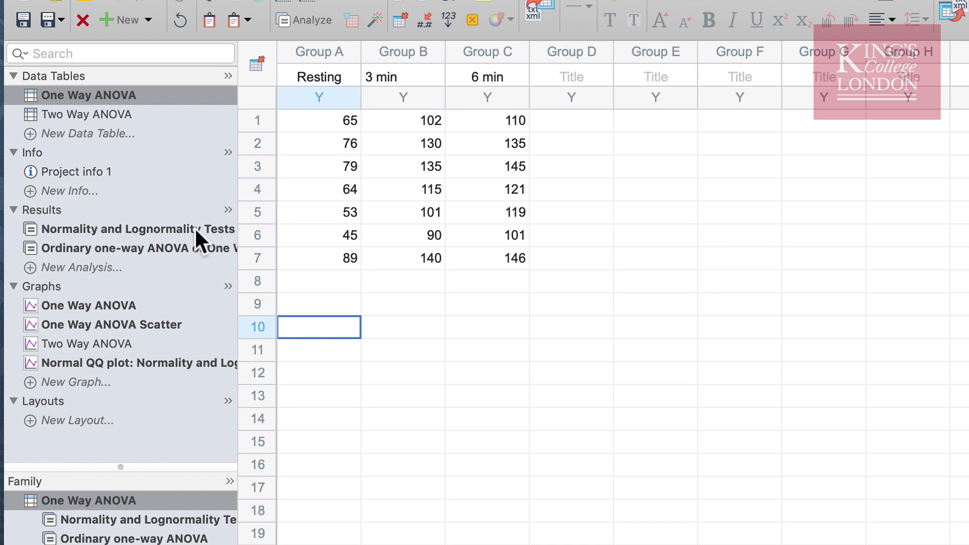
# Show the One Way ANOVA bar graph of heart rate at Resting, 3 min and 6 min
pyautogui.click(107, 309)
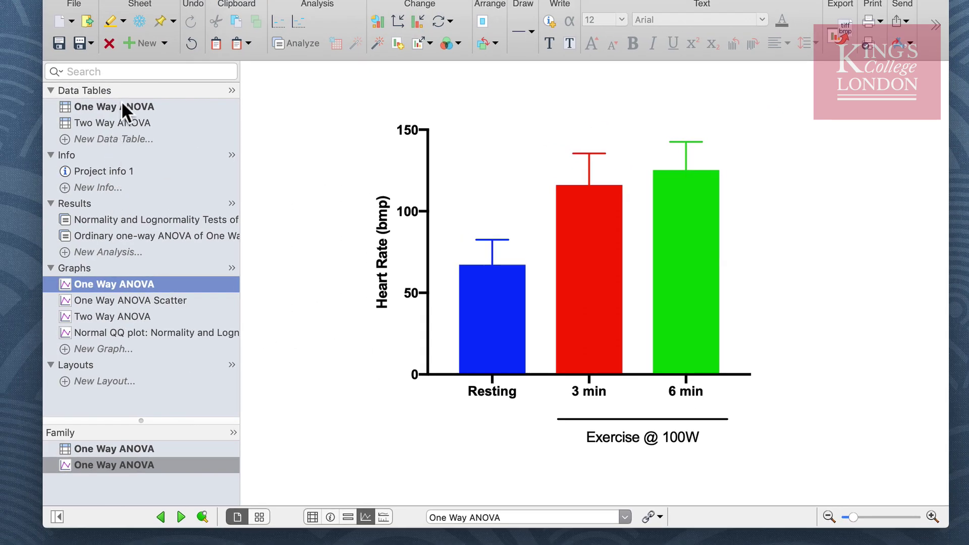
# Go back to the One Way ANOVA data table and select rows 1 and 2
pyautogui.click(121, 104)
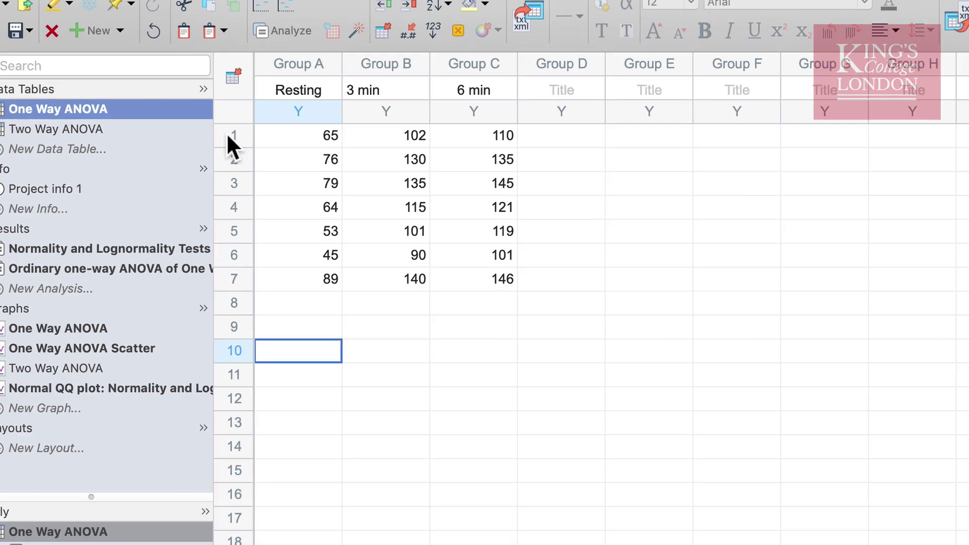
pyautogui.click(256, 129)
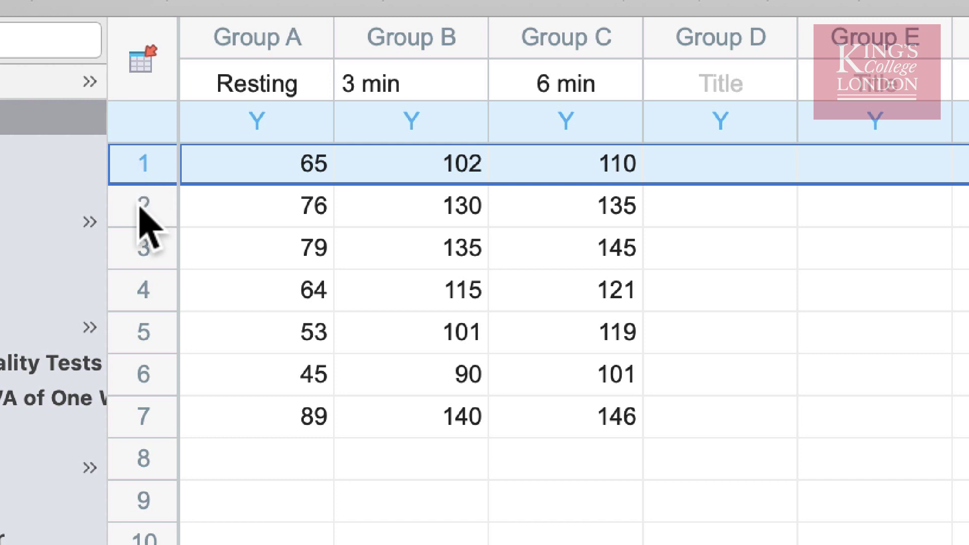
pyautogui.click(142, 206)
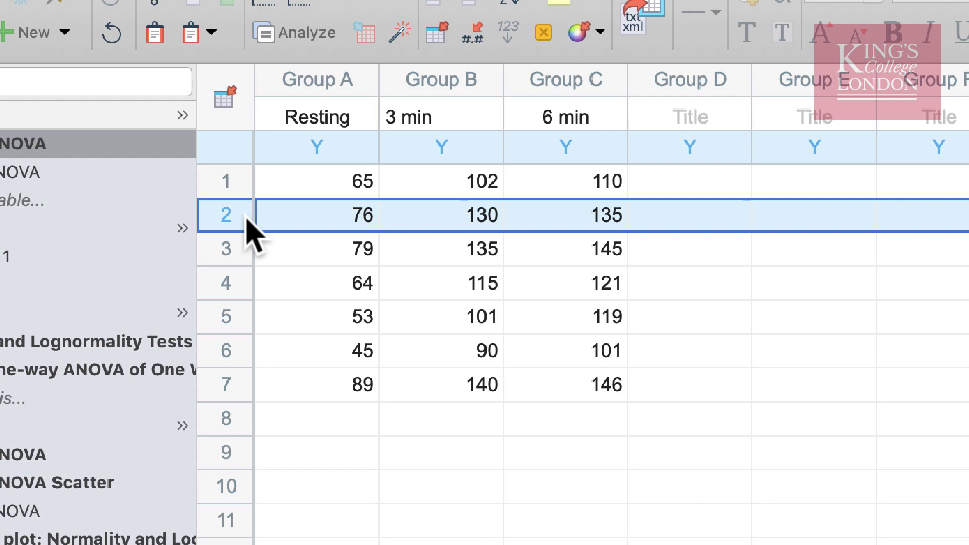
# Turn on Show row titles in the data table format
pyautogui.click(227, 101)
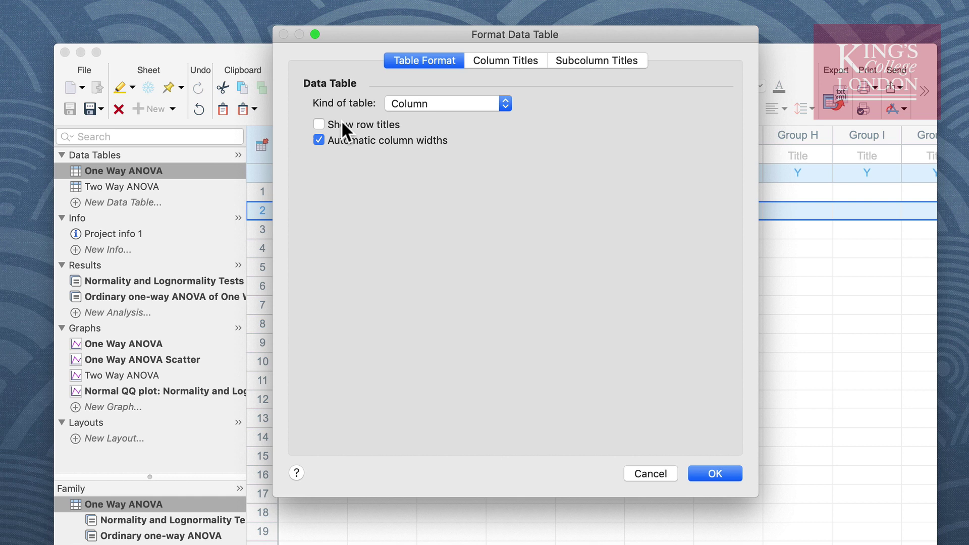
pyautogui.click(343, 123)
pyautogui.click(716, 467)
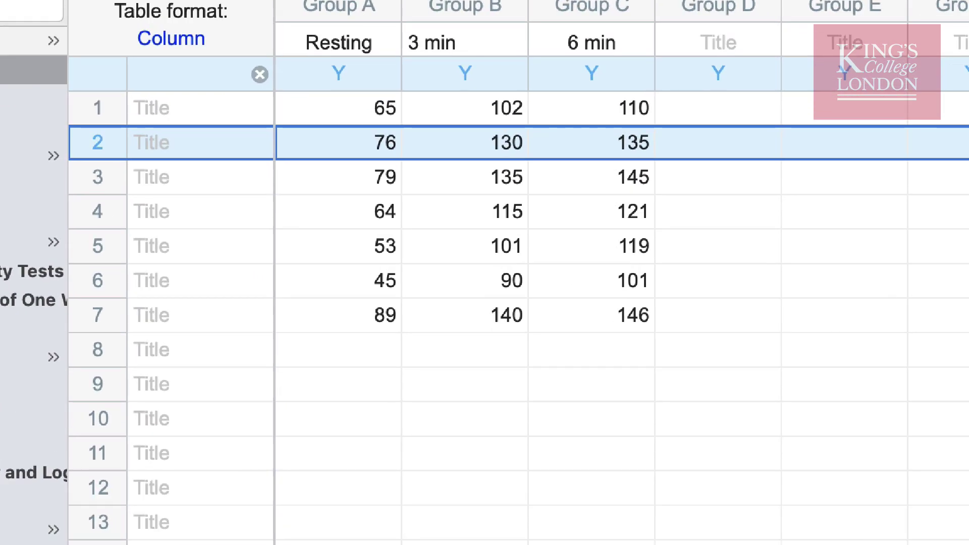
# Title row 1 'Subject 1' so the rows fill down to Subject 7
pyautogui.click(339, 487)
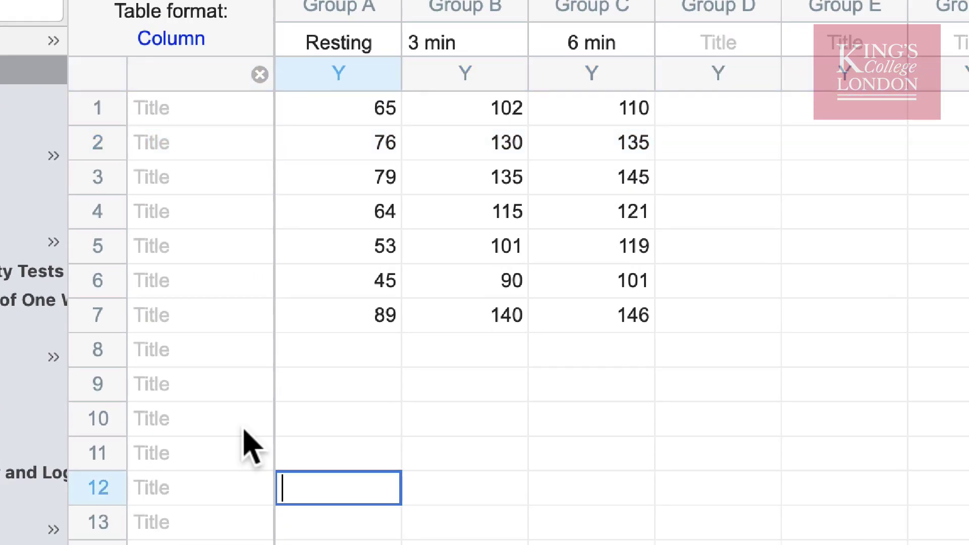
pyautogui.click(191, 112)
pyautogui.write('Subject 1')
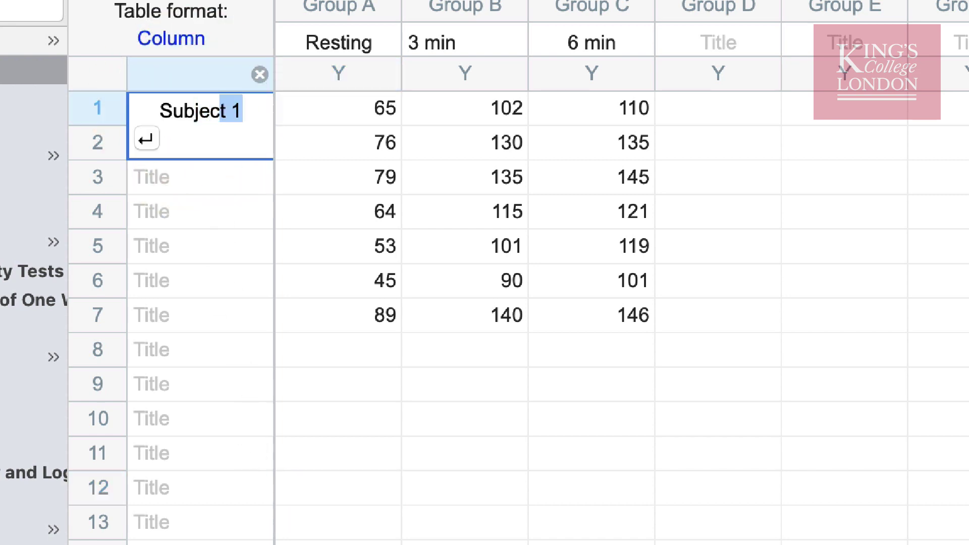
pyautogui.press('Return')
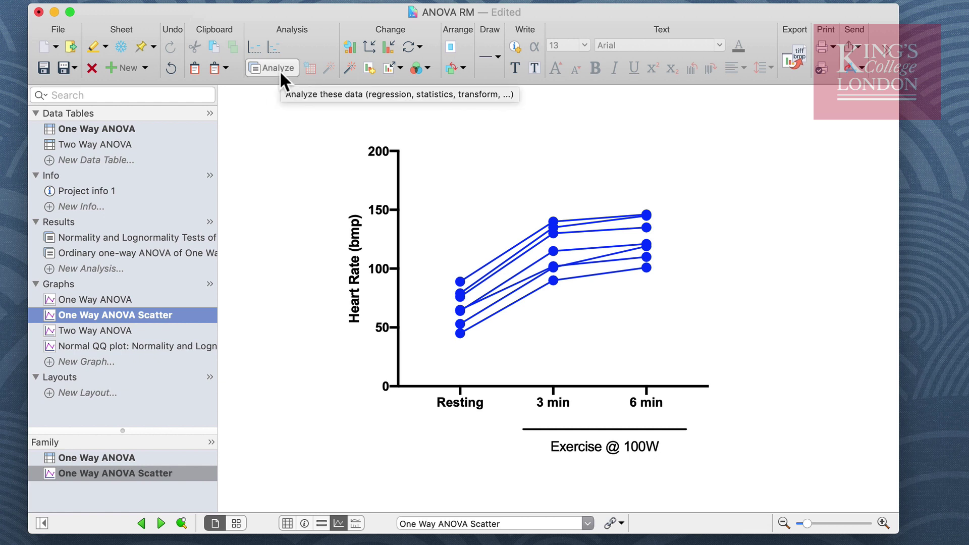
# From the One Way ANOVA data table, pick one-way ANOVA for the Resting, 3 min and 6 min data sets
pyautogui.click(139, 128)
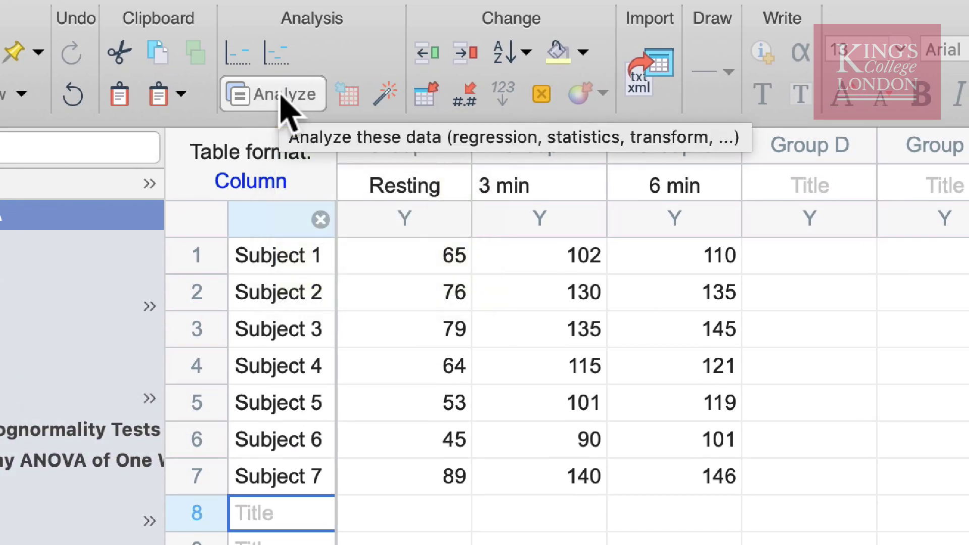
pyautogui.click(280, 94)
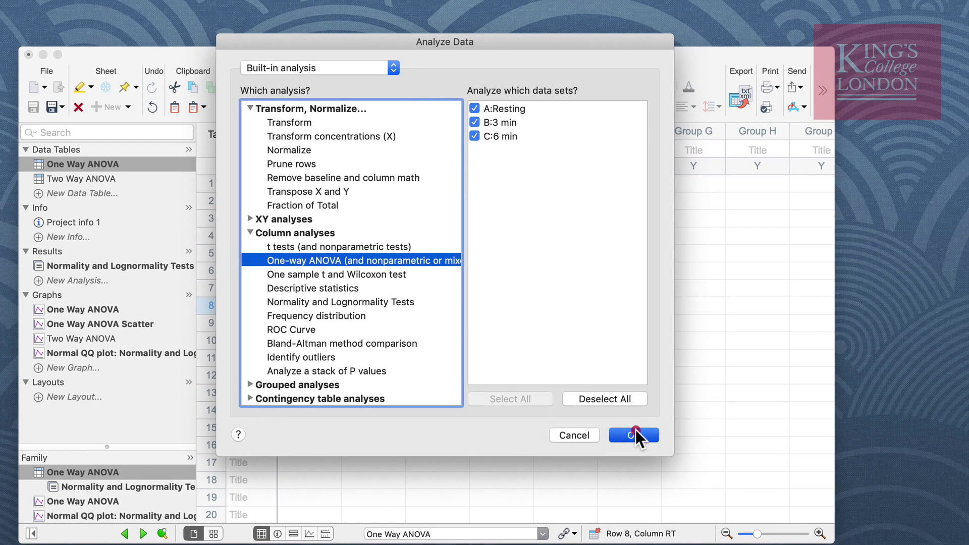
# Set matched repeated-measures rows, Gaussian ANOVA and Geisser-Greenhouse correction for the one-way ANOVA
pyautogui.click(704, 500)
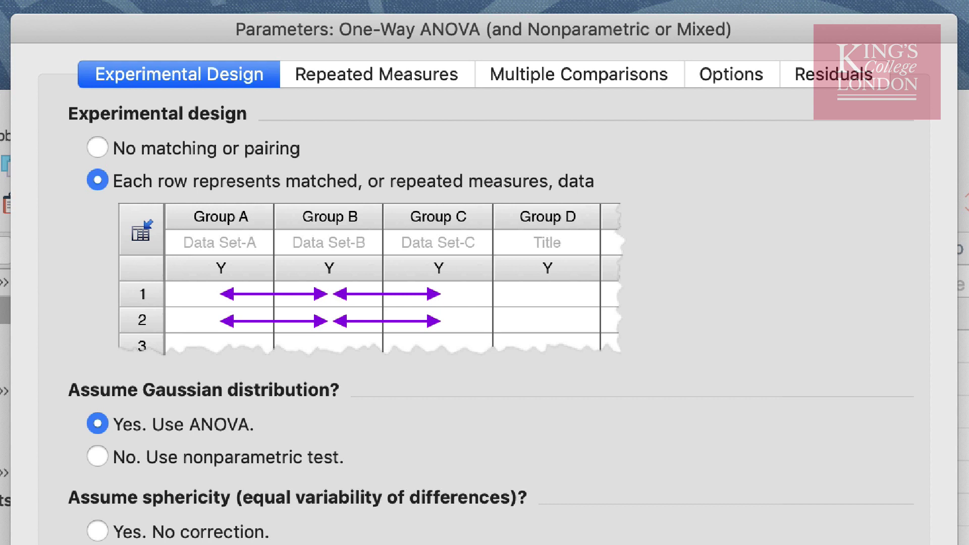
pyautogui.click(128, 183)
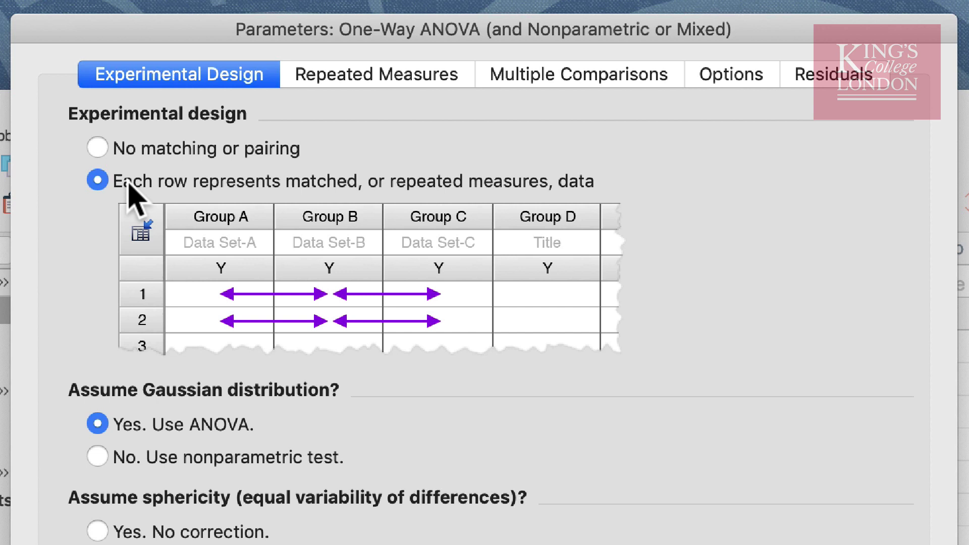
pyautogui.click(128, 184)
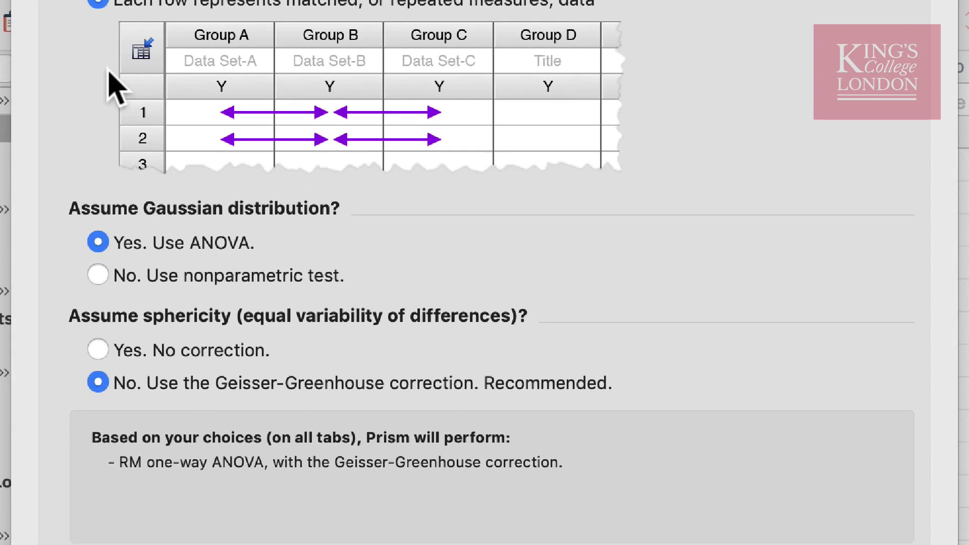
pyautogui.click(171, 430)
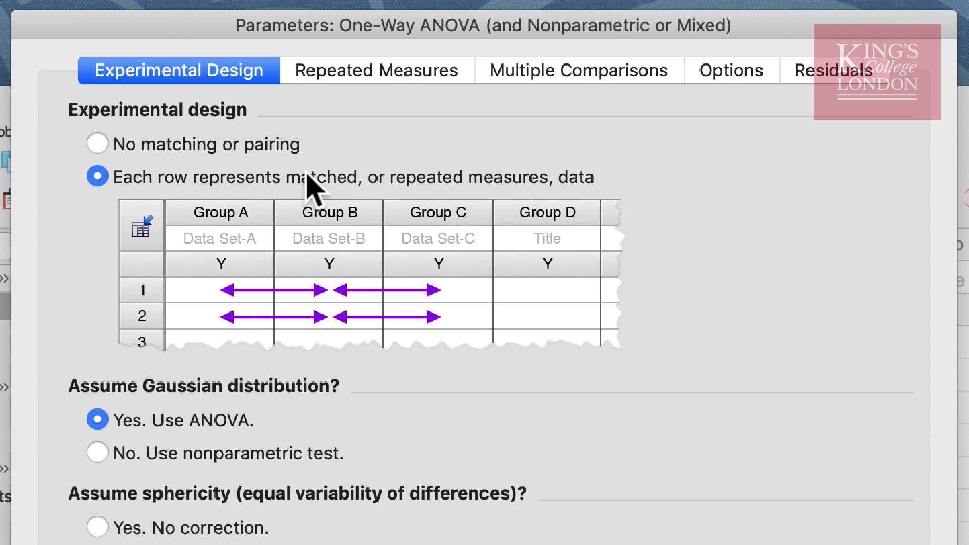
# On the Repeated Measures page, keep the analysis method at 'It depends'
pyautogui.click(360, 69)
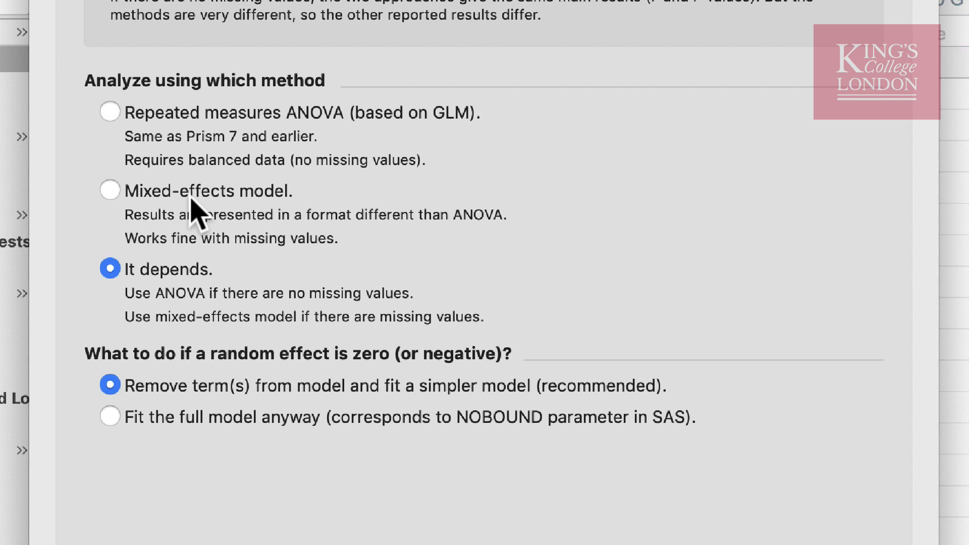
pyautogui.click(183, 270)
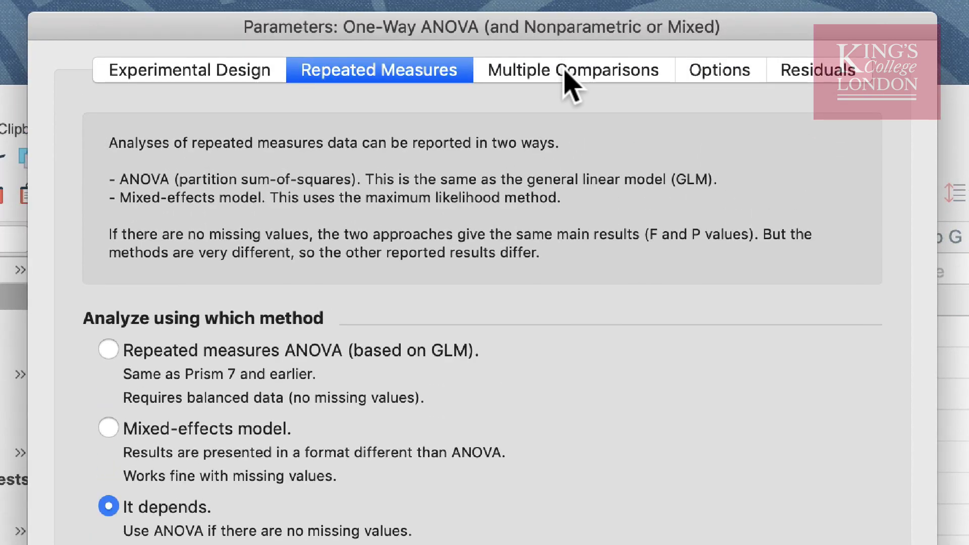
# Compare every column mean with every other and review the Tukey test options at 0.05
pyautogui.click(567, 81)
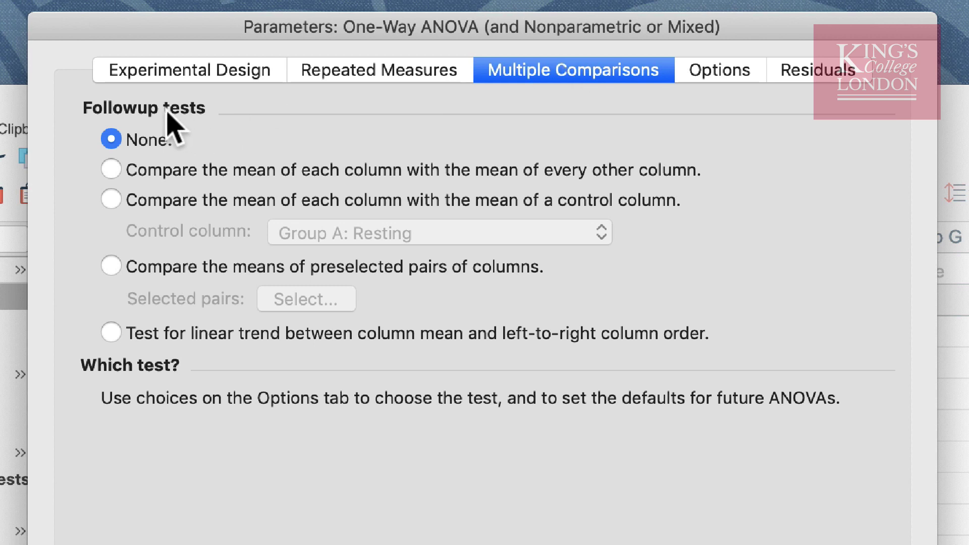
pyautogui.click(171, 170)
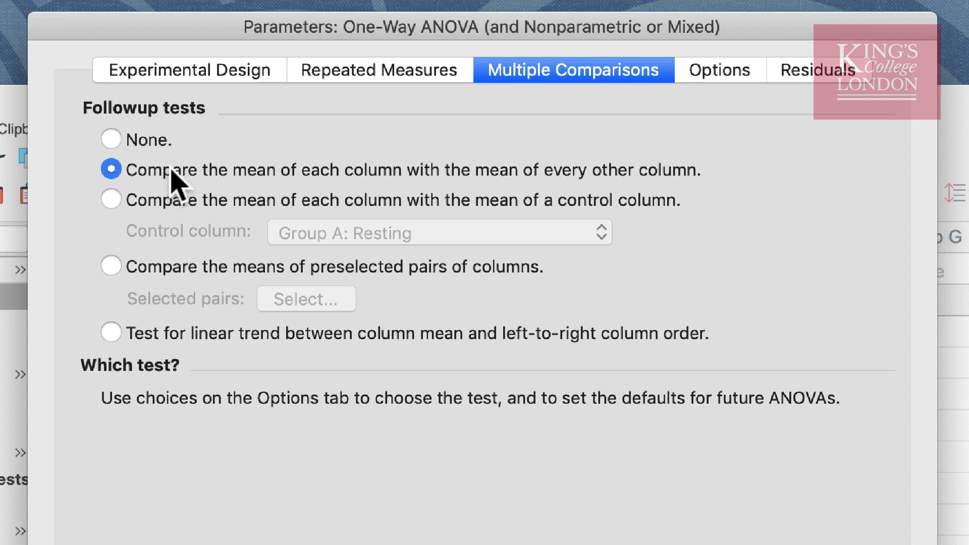
pyautogui.click(174, 201)
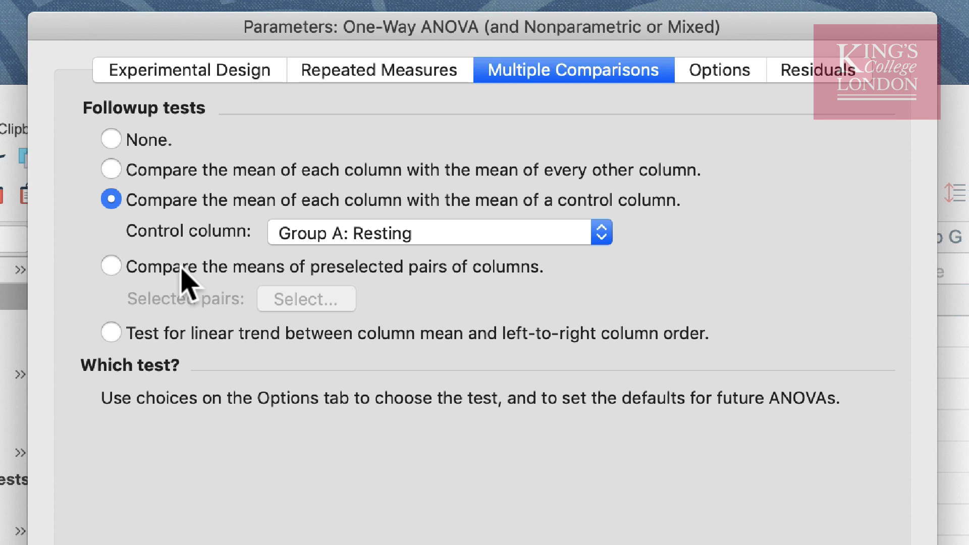
pyautogui.click(166, 171)
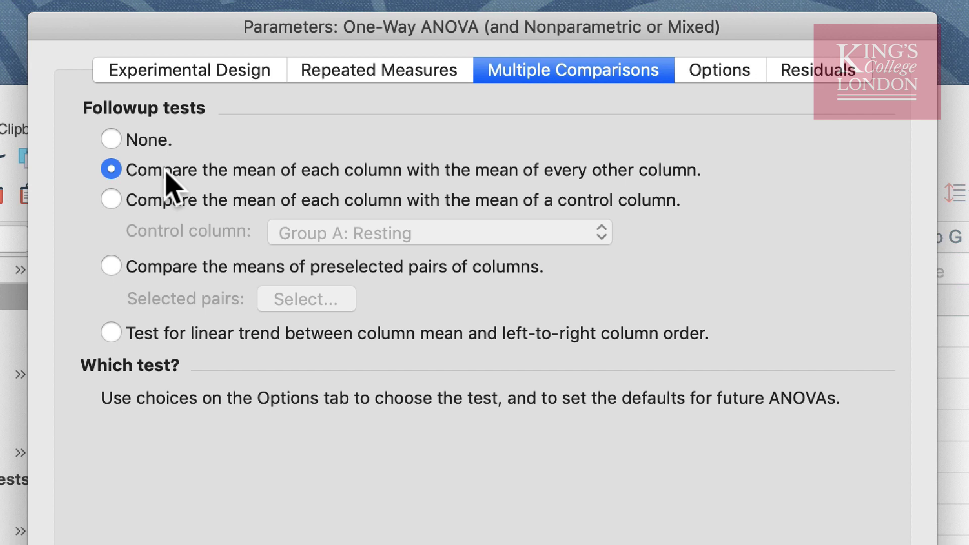
pyautogui.click(722, 73)
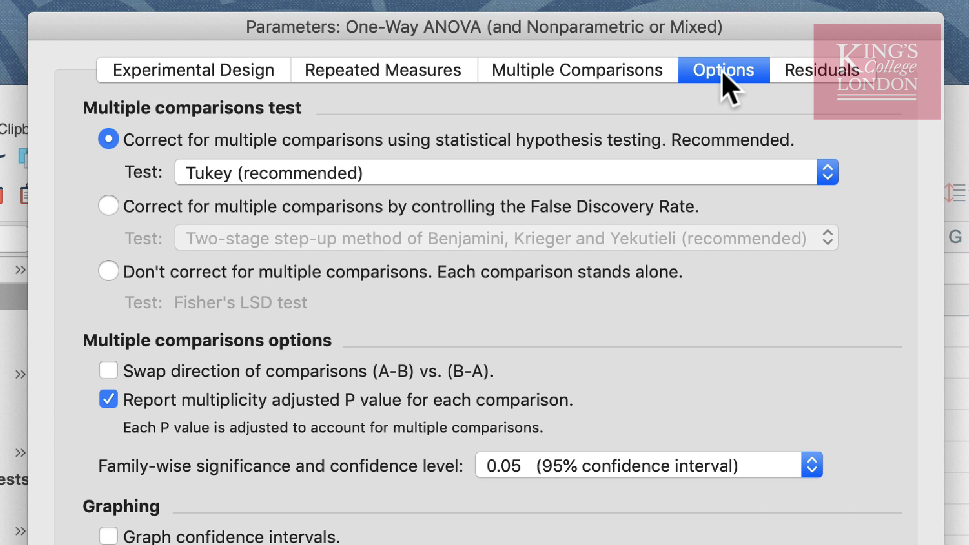
pyautogui.click(572, 171)
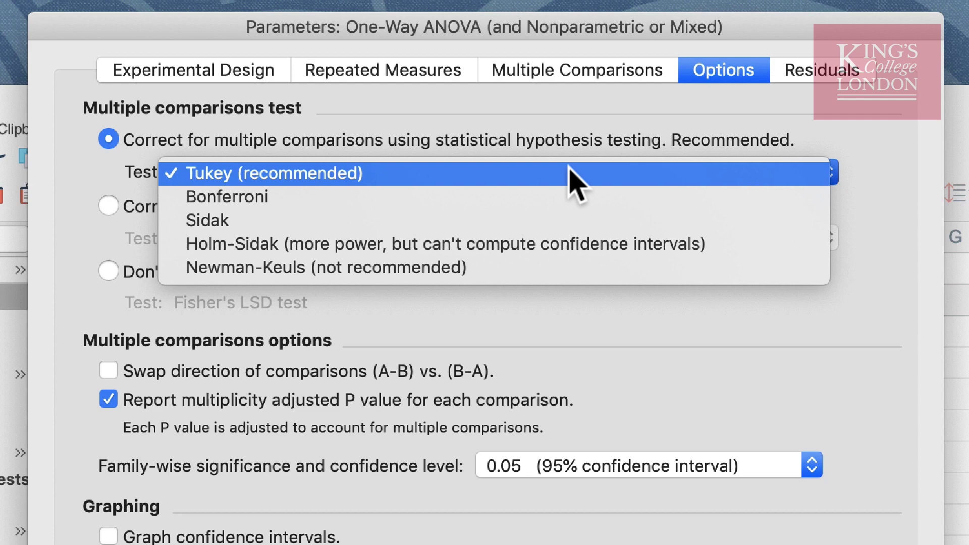
pyautogui.click(574, 150)
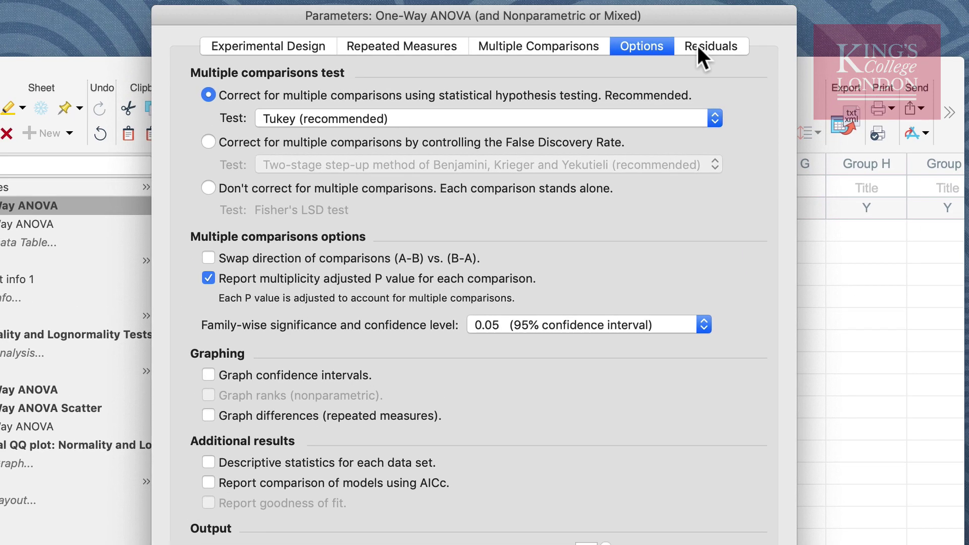
# Review the Residuals, Options, Multiple Comparisons, Repeated Measures and Experimental Design settings, then run the ANOVA
pyautogui.click(698, 46)
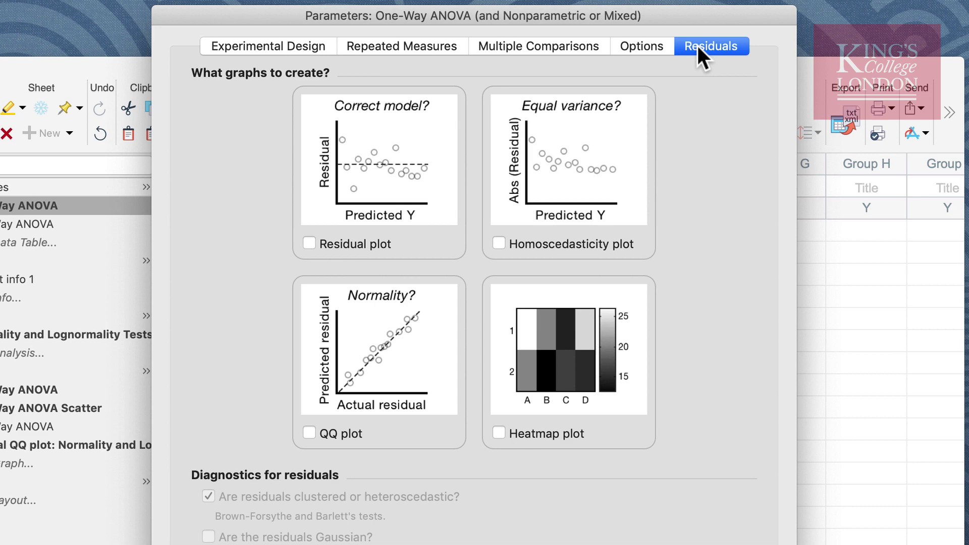
pyautogui.click(644, 44)
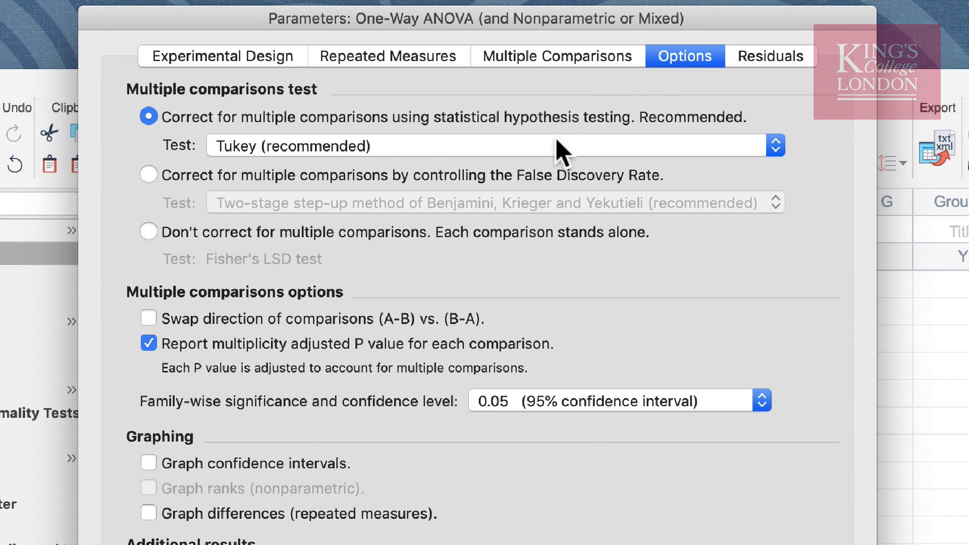
pyautogui.click(578, 54)
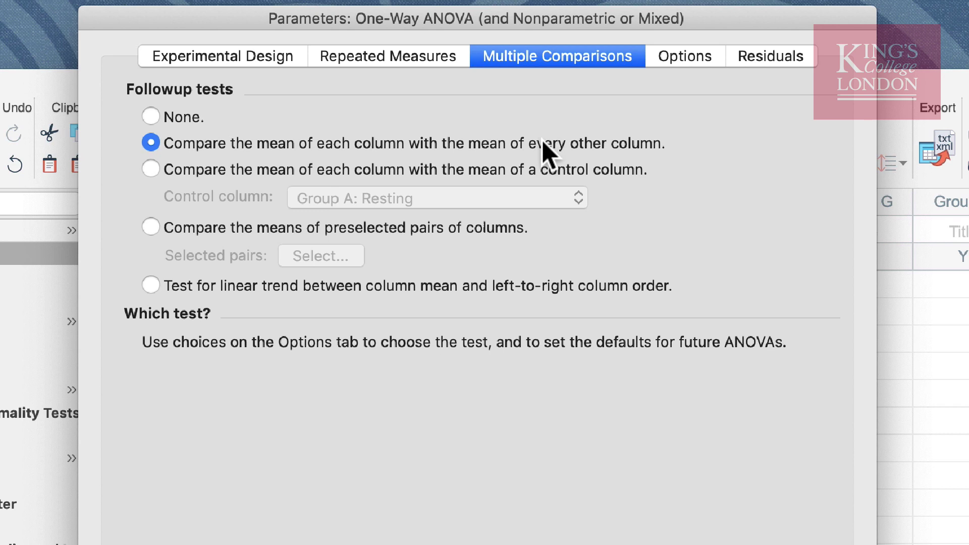
pyautogui.click(424, 56)
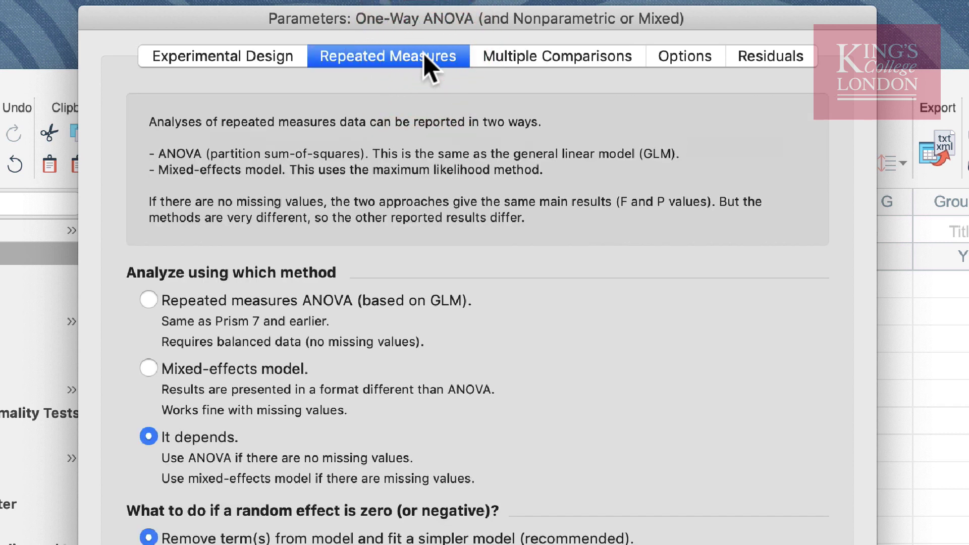
pyautogui.click(256, 54)
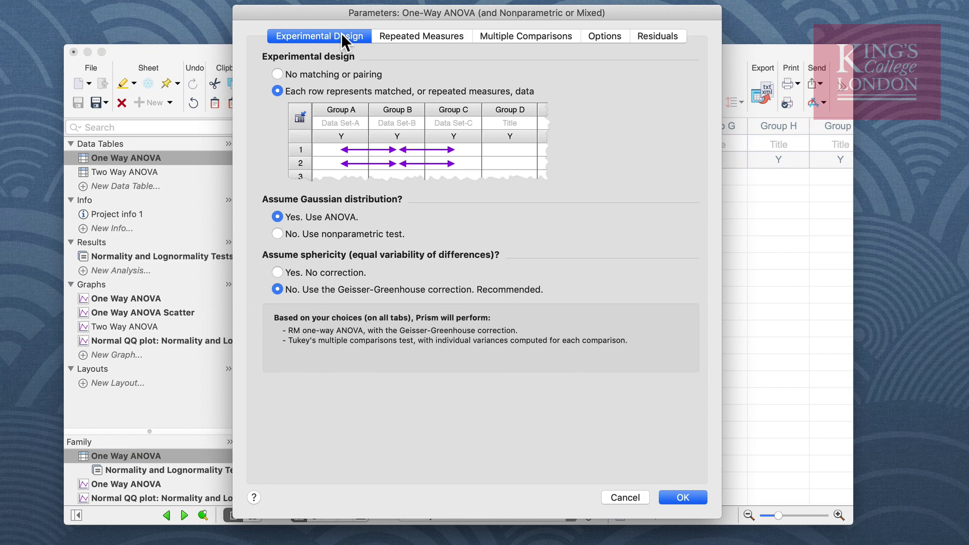
pyautogui.click(683, 498)
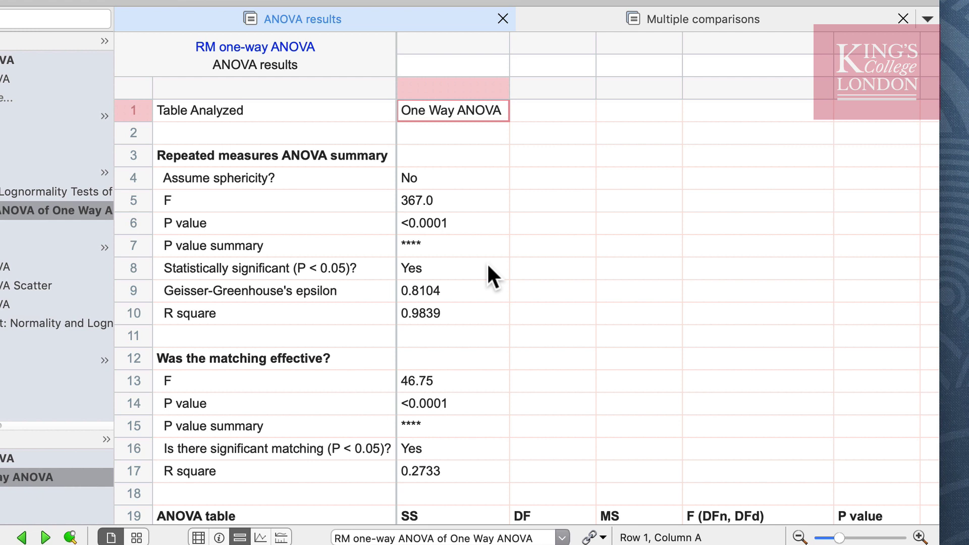
pyautogui.scroll(-13, 487, 262)
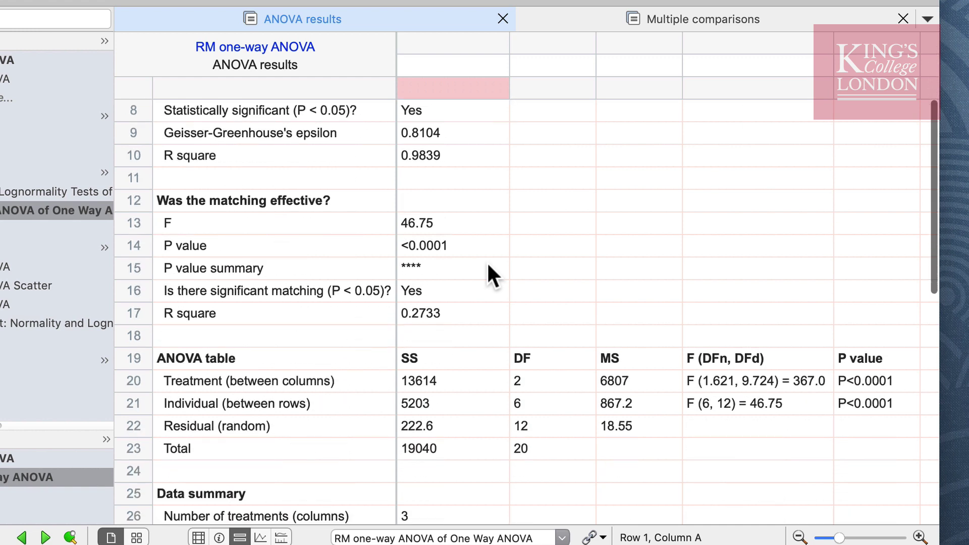
pyautogui.hscroll(3, 487, 261)
pyautogui.hscroll(-3, 486, 262)
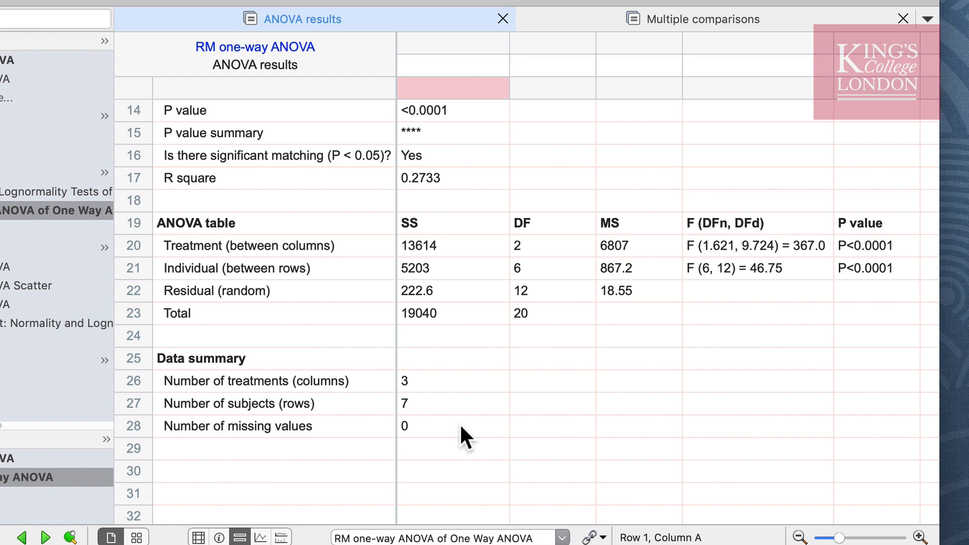
pyautogui.scroll(5, 459, 423)
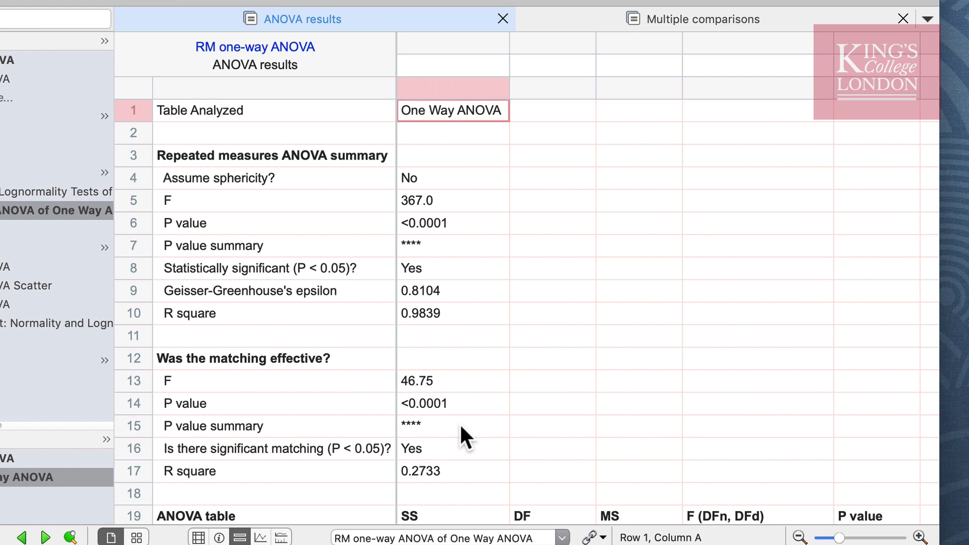
# Inspect Tukey's significance and adjusted P values for each pair, including 3 min vs 6 min P = 0.0040
pyautogui.click(747, 19)
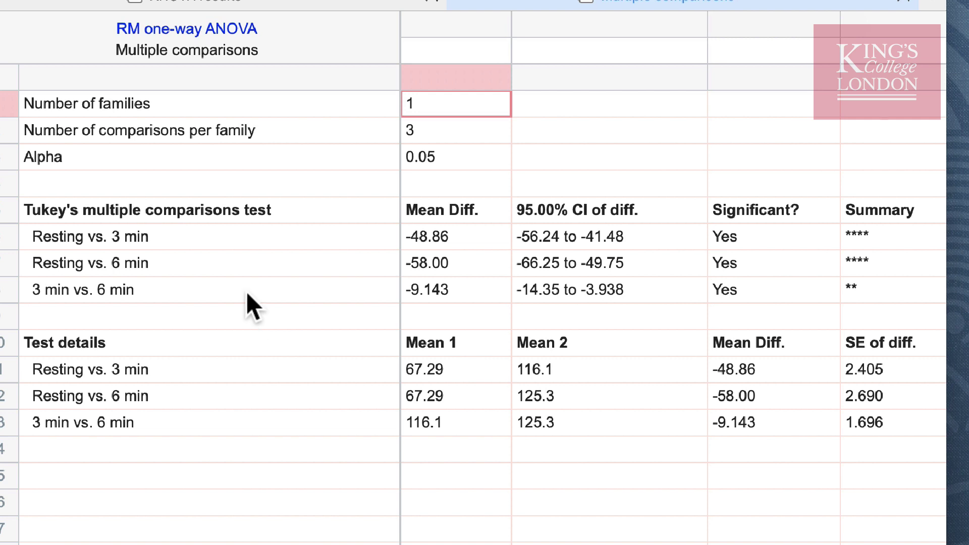
pyautogui.click(733, 236)
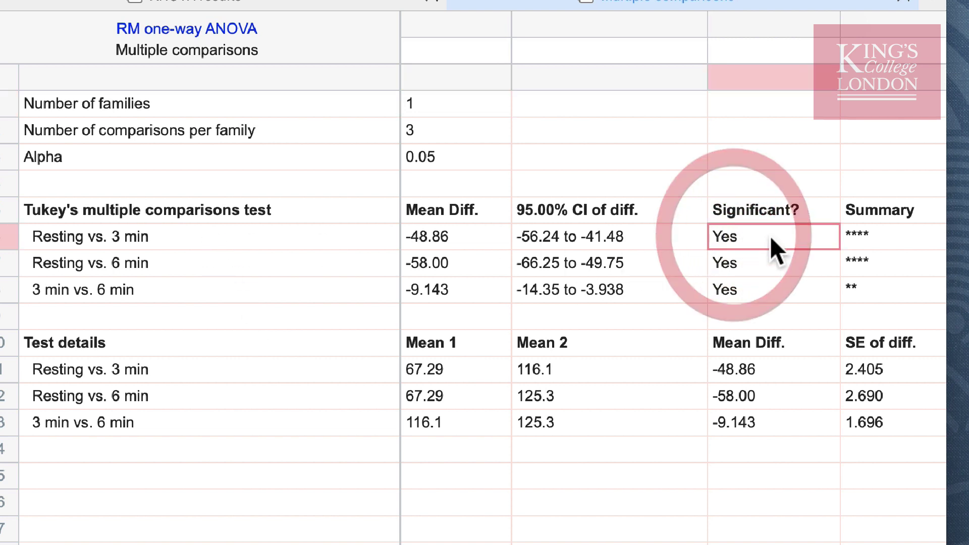
pyautogui.moveTo(874, 228); pyautogui.dragTo(874, 226)
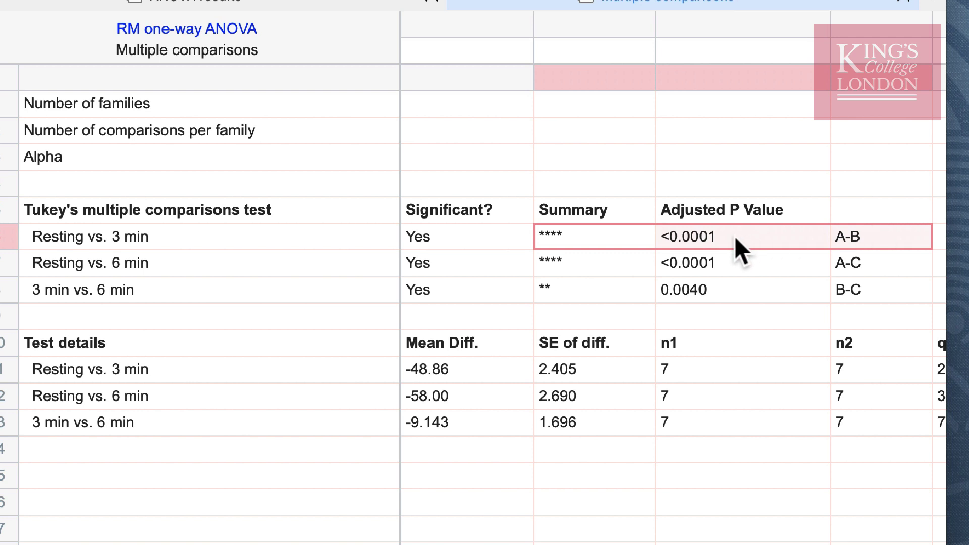
pyautogui.click(735, 259)
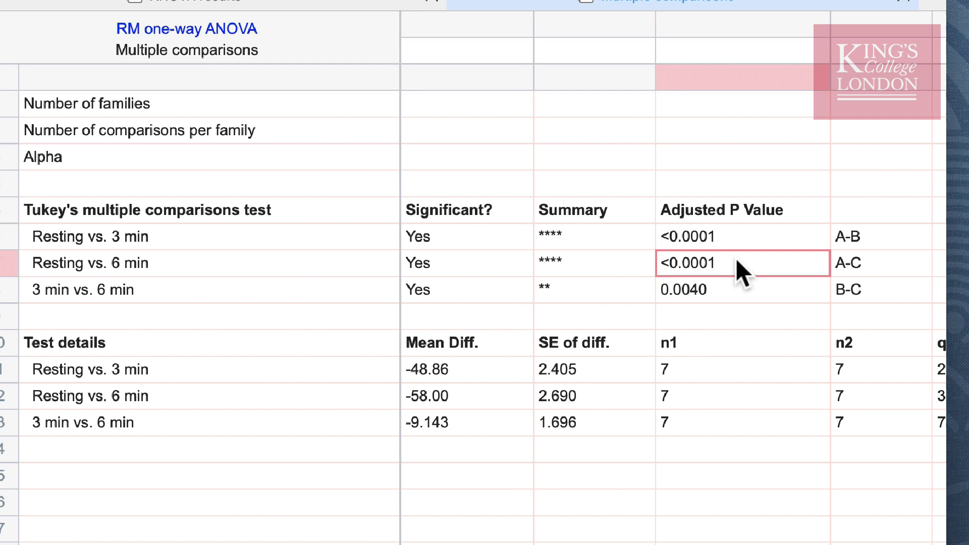
pyautogui.click(732, 285)
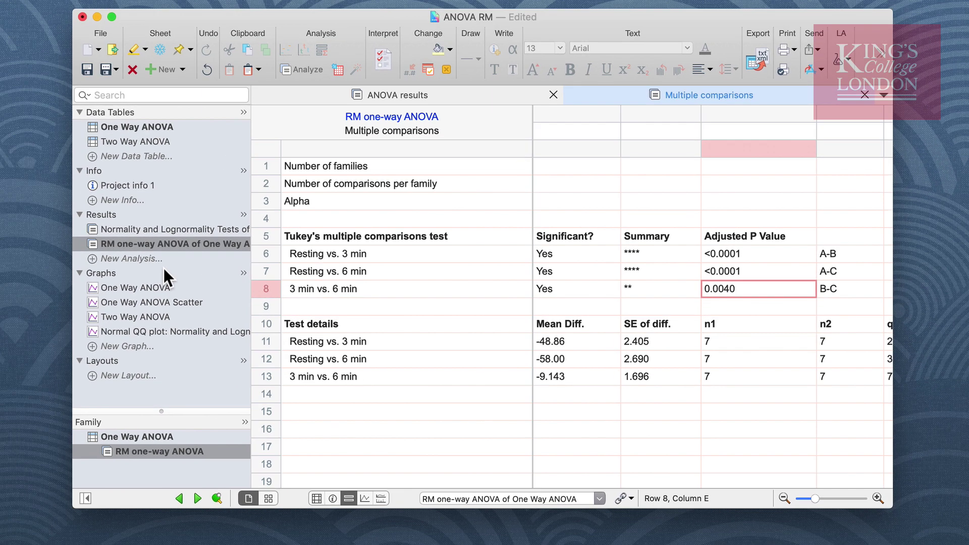
# Reopen the One Way ANOVA bar graph and check the means: 67.29 Resting, 125.29 bpm at 6 min
pyautogui.click(144, 286)
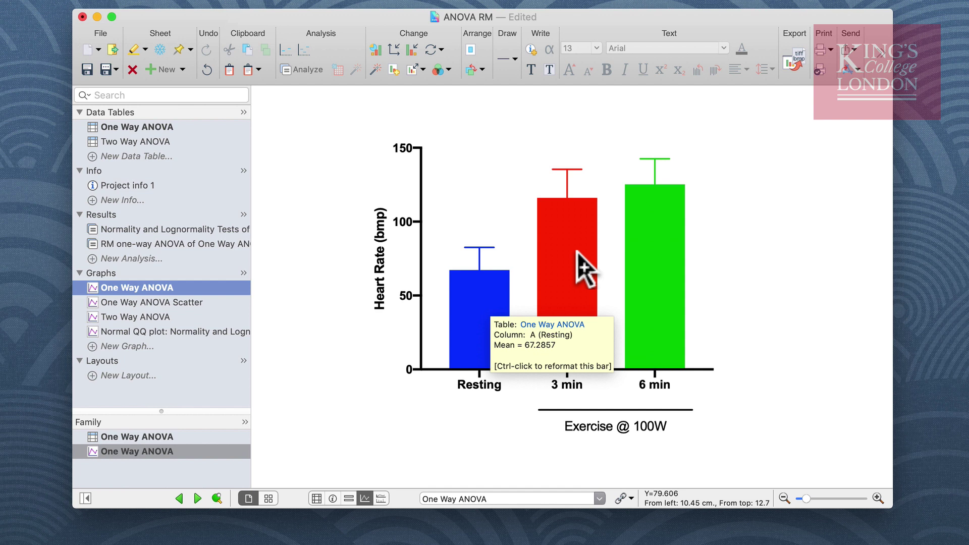
pyautogui.moveTo(661, 226)
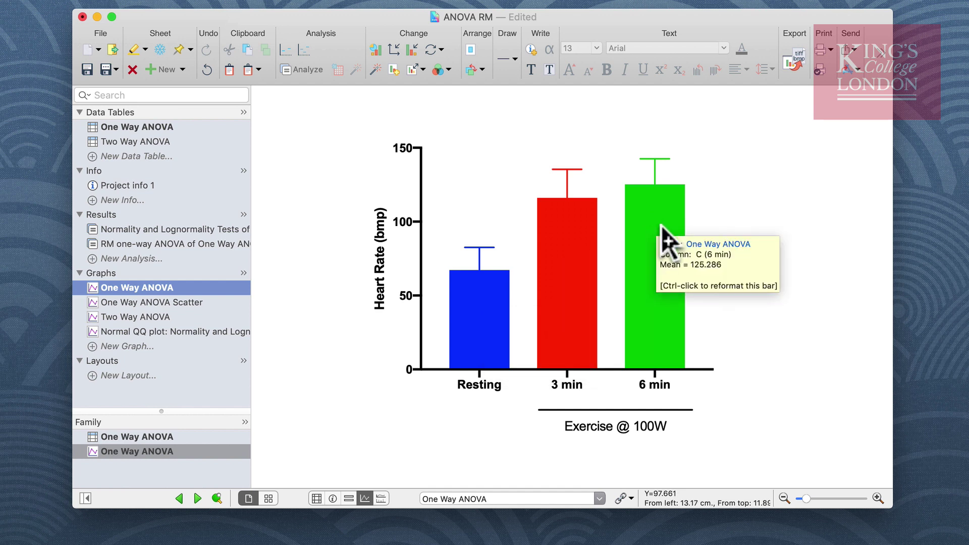